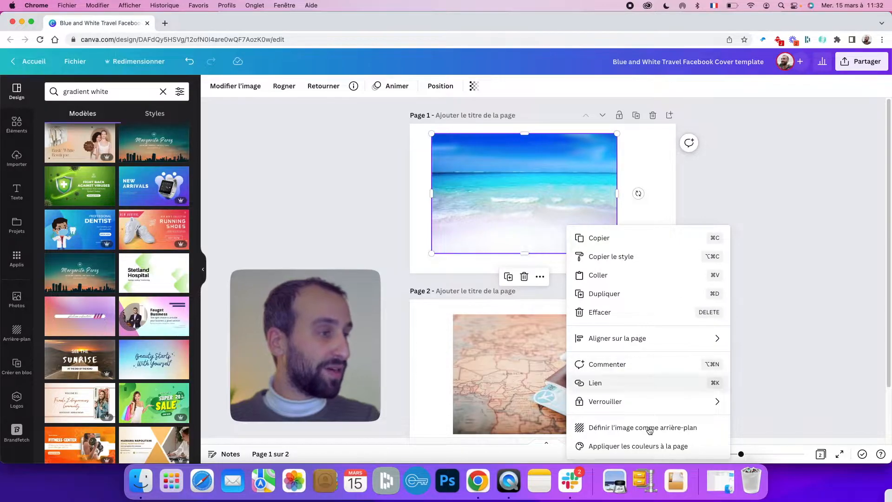
Set the map and passport photo as the background of page 2.
{"action": "scroll", "coordinate": [547, 319], "scroll_direction": "down", "scroll_amount": 2}
{"action": "right_click", "coordinate": [547, 319]}
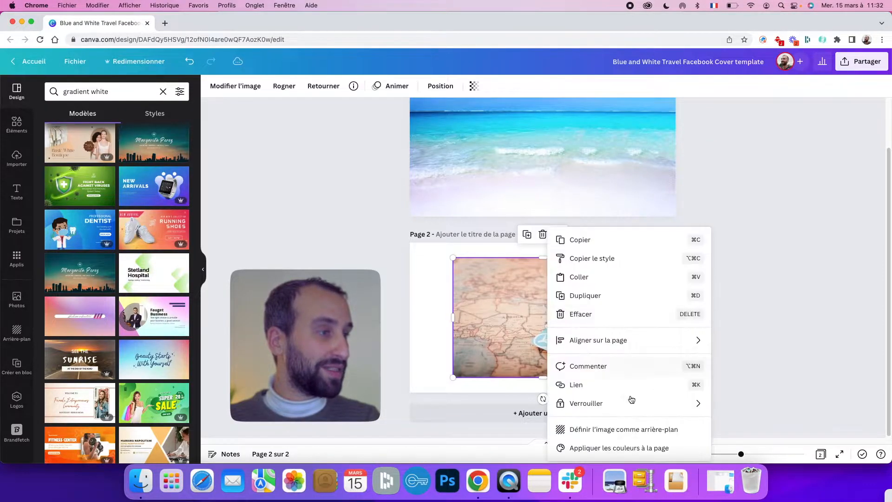
{"action": "left_click", "coordinate": [648, 427]}
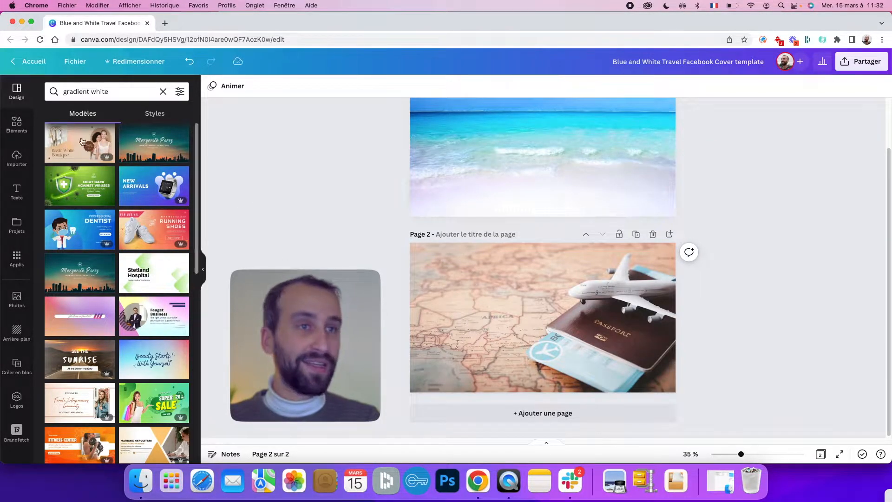
Search the elements library for "gradient white" and show all matching graphics.
{"action": "left_click", "coordinate": [18, 133]}
{"action": "left_click", "coordinate": [99, 86]}
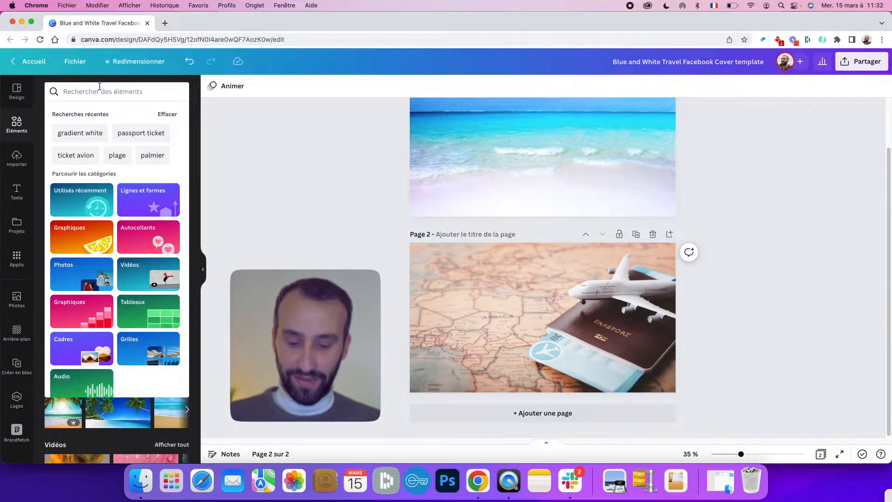
{"action": "type", "text": "gradient white"}
{"action": "key", "text": "Return"}
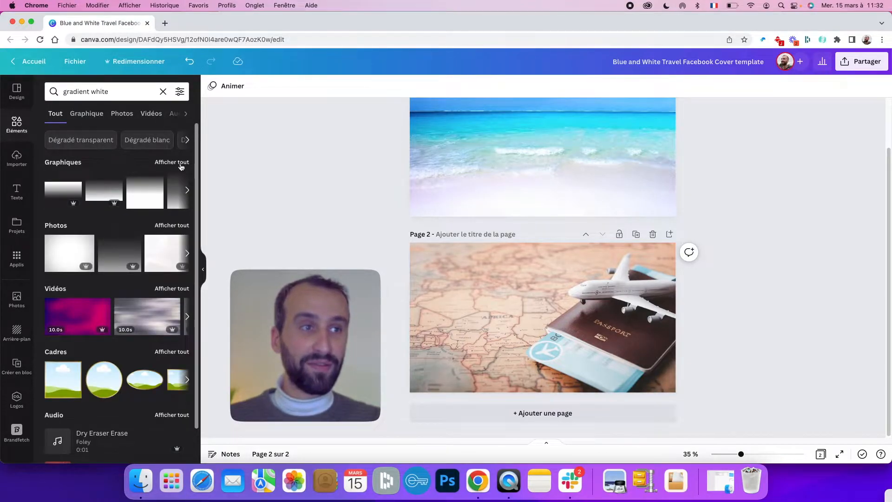
{"action": "left_click", "coordinate": [181, 164]}
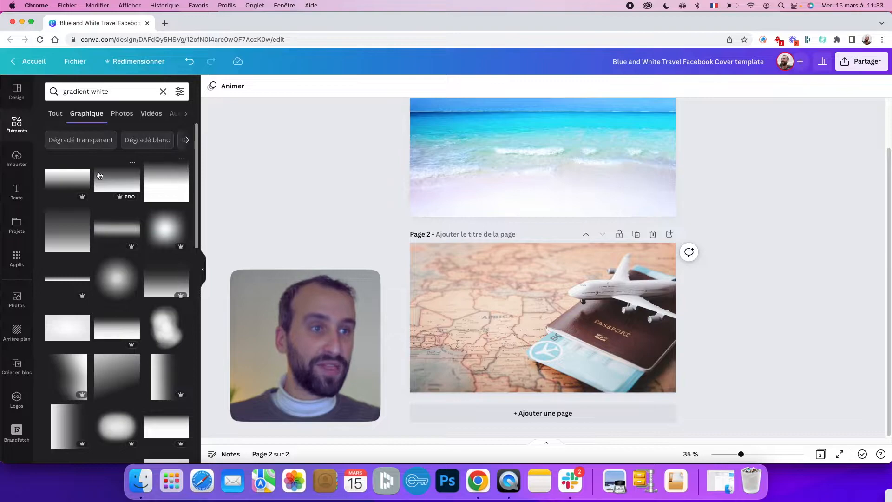
Add the white fade gradient to page 2, rotated a quarter turn and stretched so the photo's left side fades to white.
{"action": "left_click", "coordinate": [131, 187]}
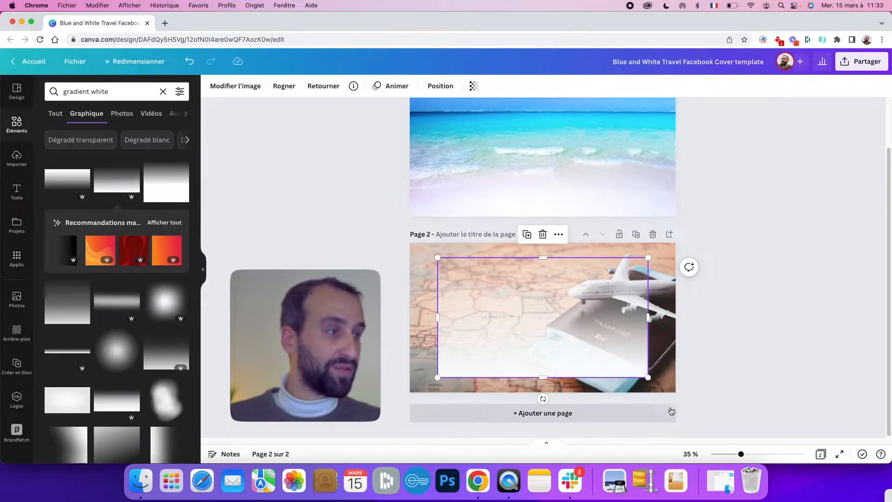
{"action": "left_click_drag", "start_coordinate": [502, 361], "coordinate": [364, 324]}
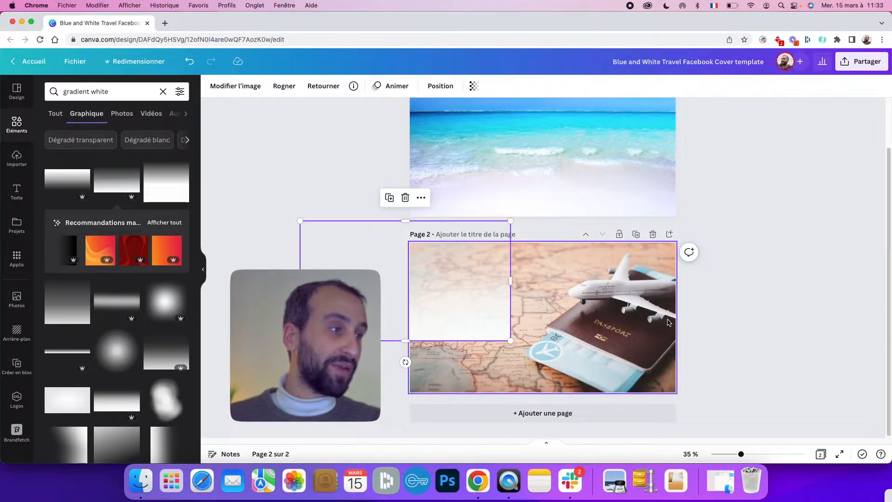
{"action": "scroll", "coordinate": [669, 140], "scroll_direction": "up", "scroll_amount": 1}
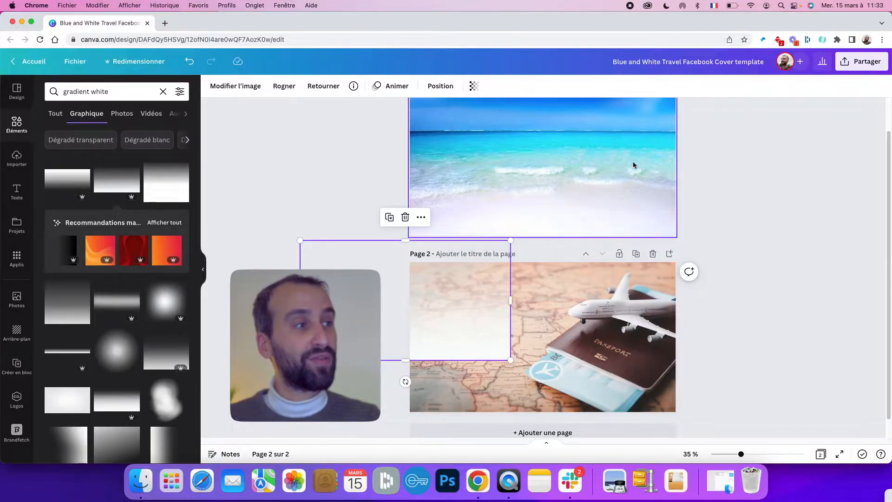
{"action": "left_click_drag", "start_coordinate": [351, 307], "coordinate": [406, 344]}
{"action": "left_click_drag", "start_coordinate": [462, 418], "coordinate": [403, 354]}
{"action": "left_click_drag", "start_coordinate": [521, 335], "coordinate": [743, 331]}
{"action": "left_click_drag", "start_coordinate": [428, 339], "coordinate": [436, 339]}
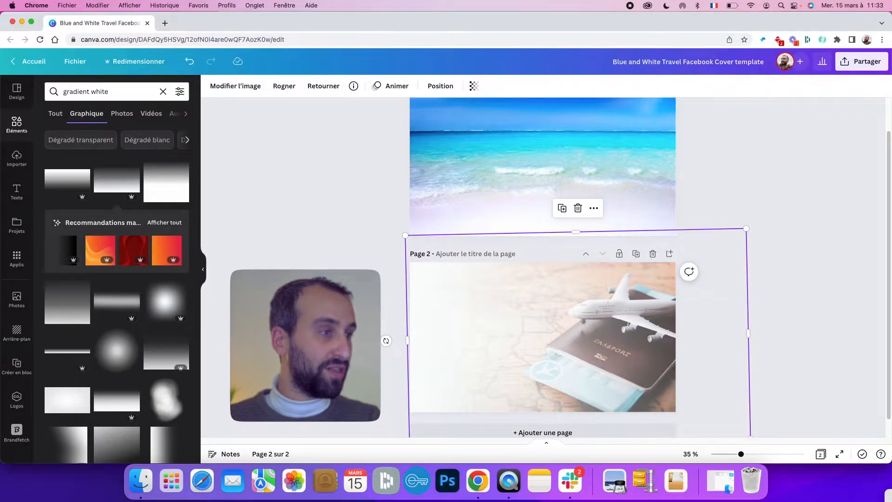
{"action": "key", "text": "super+a"}
{"action": "key", "text": "BackSpace"}
{"action": "key", "text": "super+z"}
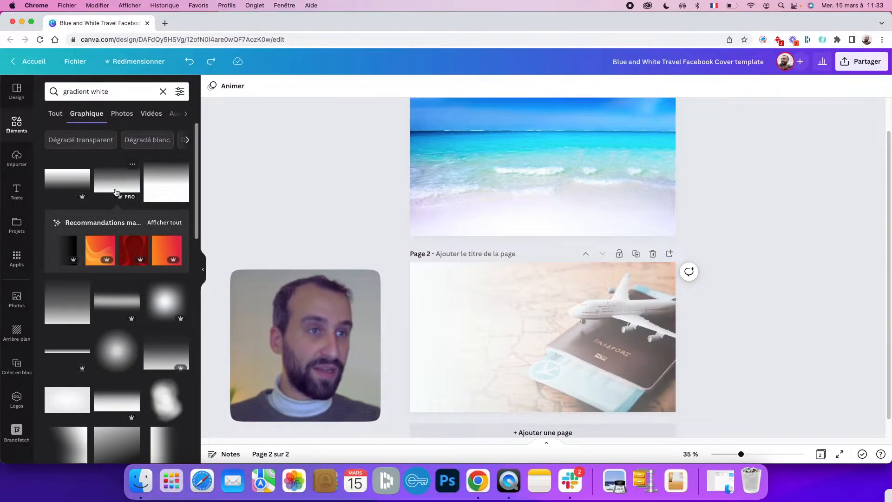
Add the same gradient to page 1, rotated and widened so the beach photo's right side fades to white.
{"action": "scroll", "coordinate": [494, 215], "scroll_direction": "up", "scroll_amount": 2}
{"action": "left_click", "coordinate": [494, 215]}
{"action": "left_click", "coordinate": [120, 186]}
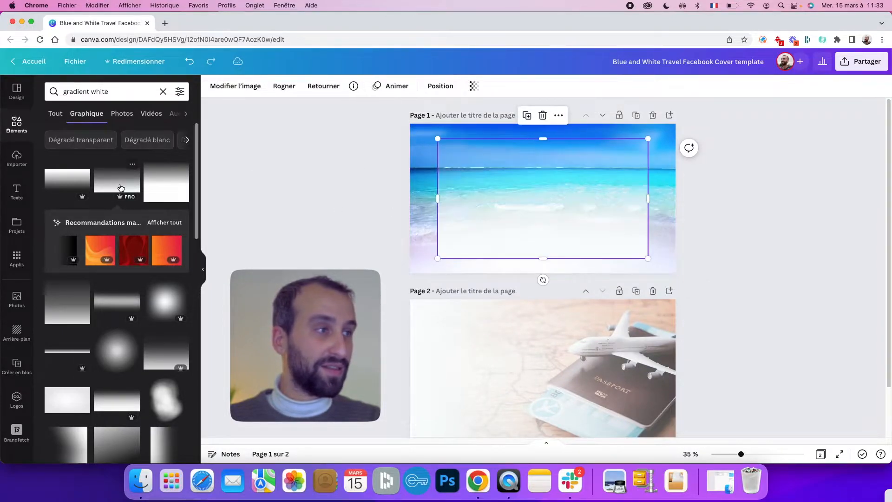
{"action": "left_click_drag", "start_coordinate": [542, 280], "coordinate": [677, 192]}
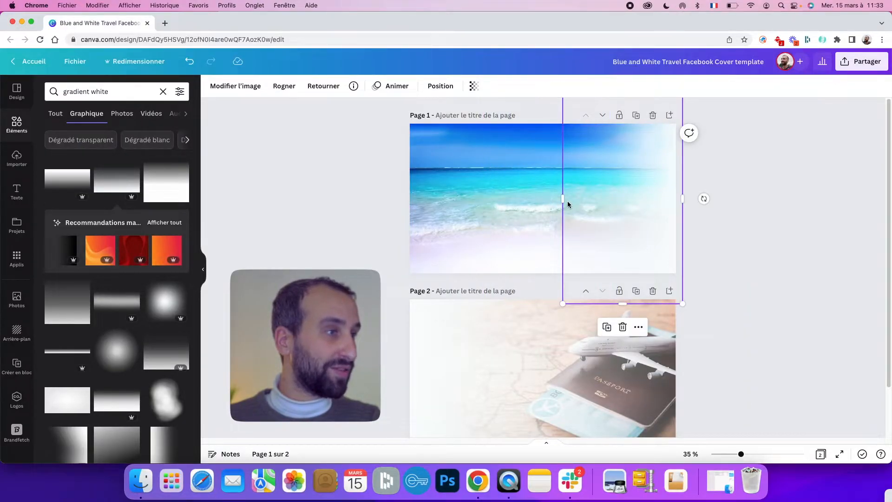
{"action": "left_click_drag", "start_coordinate": [566, 201], "coordinate": [353, 200]}
{"action": "left_click_drag", "start_coordinate": [669, 225], "coordinate": [662, 225]}
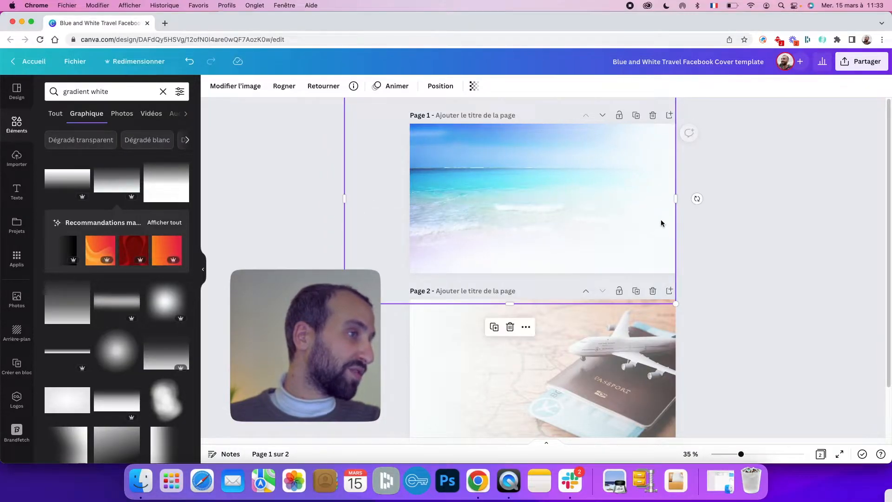
{"action": "left_click", "coordinate": [771, 216]}
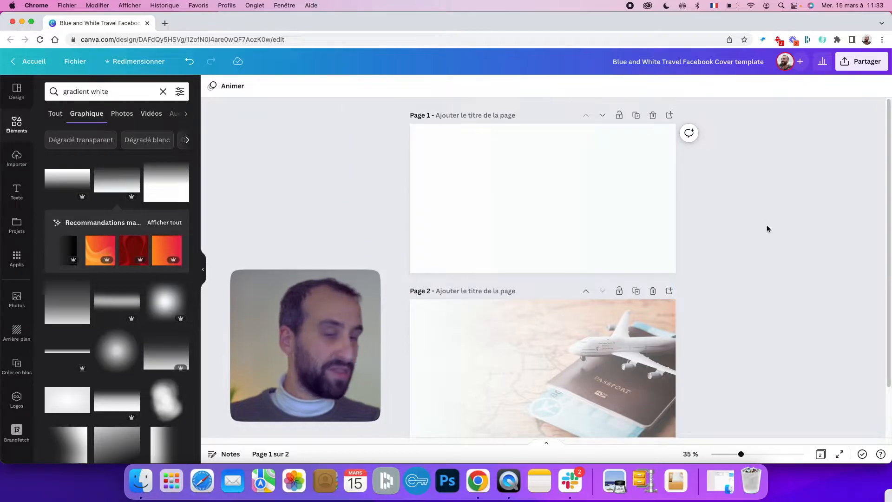
Download all pages of the design as PNG files.
{"action": "left_click", "coordinate": [866, 65]}
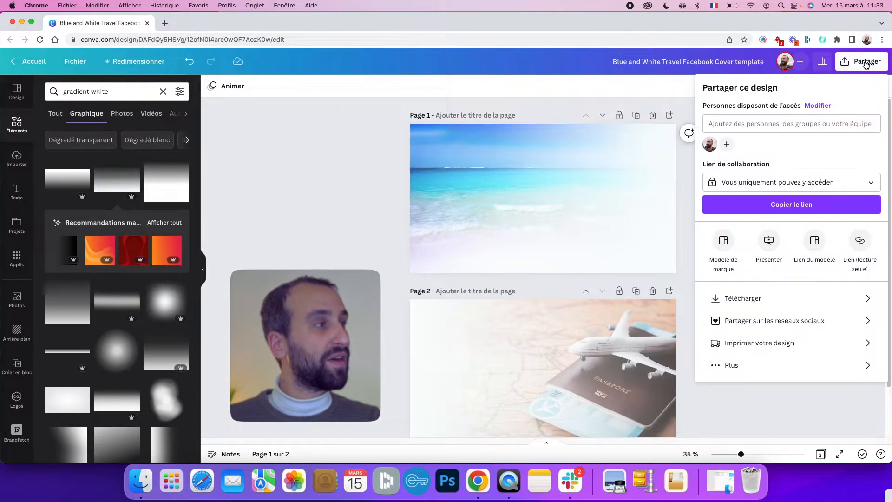
{"action": "left_click", "coordinate": [767, 299]}
{"action": "left_click", "coordinate": [834, 132]}
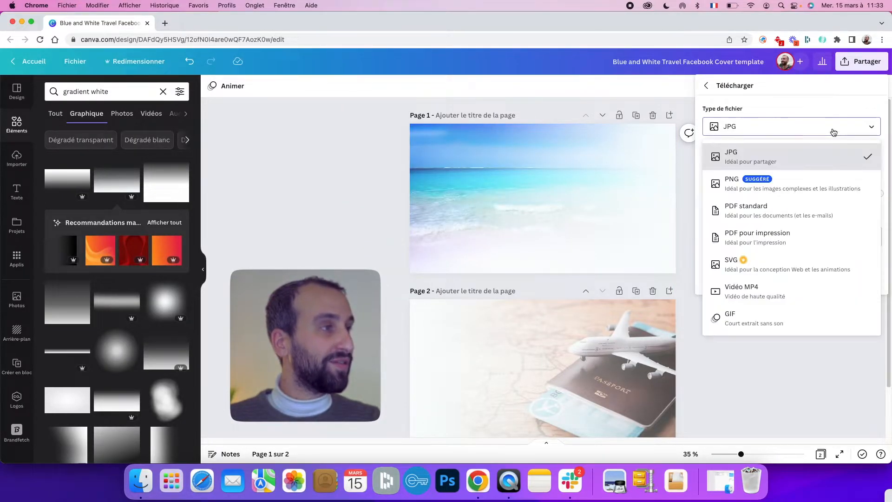
{"action": "left_click", "coordinate": [835, 185]}
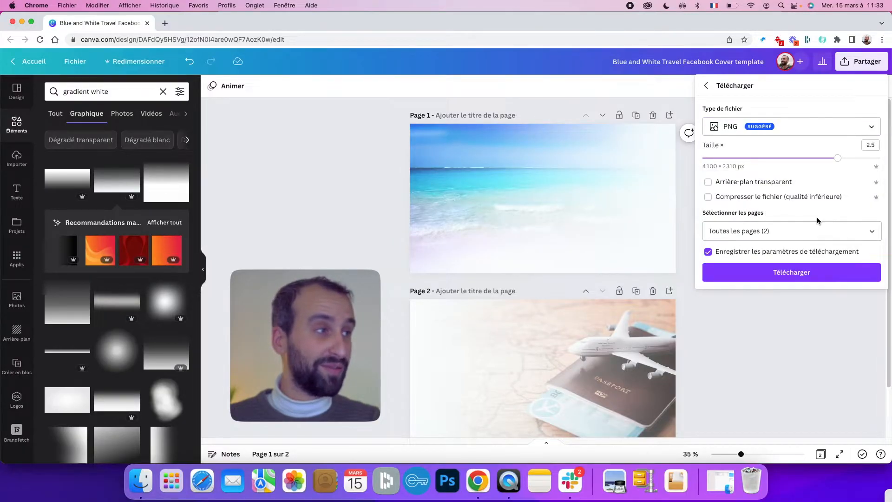
{"action": "left_click", "coordinate": [836, 273]}
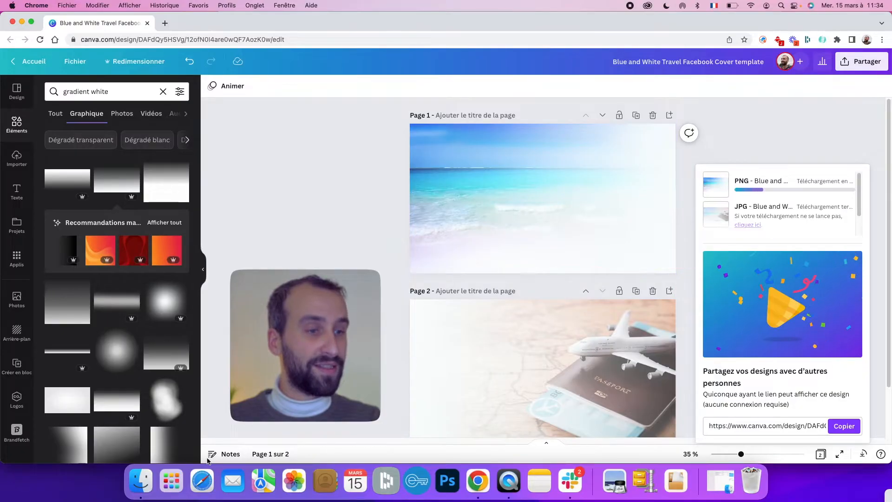
Switch to Finder, extract the downloaded Facebook Cover template zip with The Unarchiver, and open the extracted folder.
{"action": "left_click", "coordinate": [140, 482]}
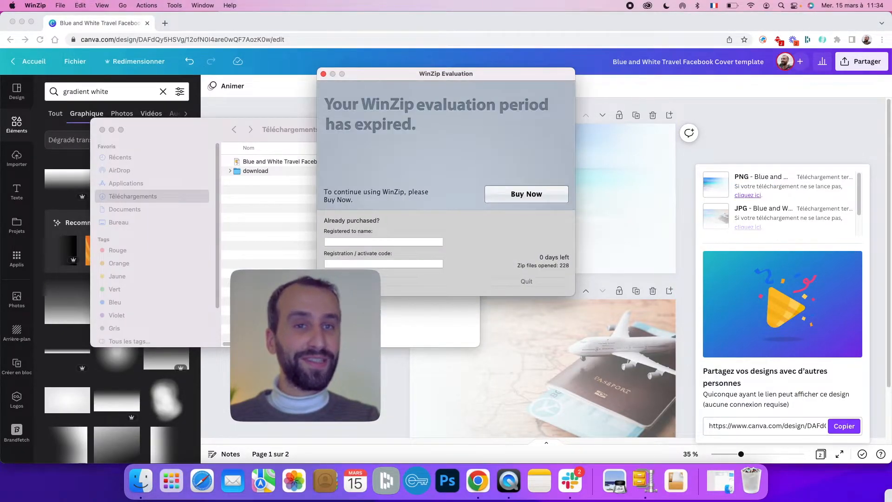
{"action": "left_click", "coordinate": [323, 75]}
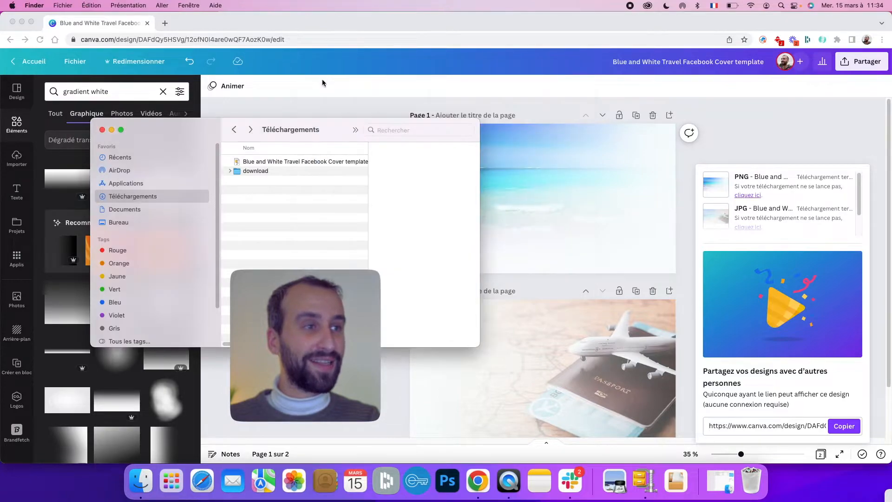
{"action": "left_click", "coordinate": [297, 162]}
{"action": "right_click", "coordinate": [313, 165]}
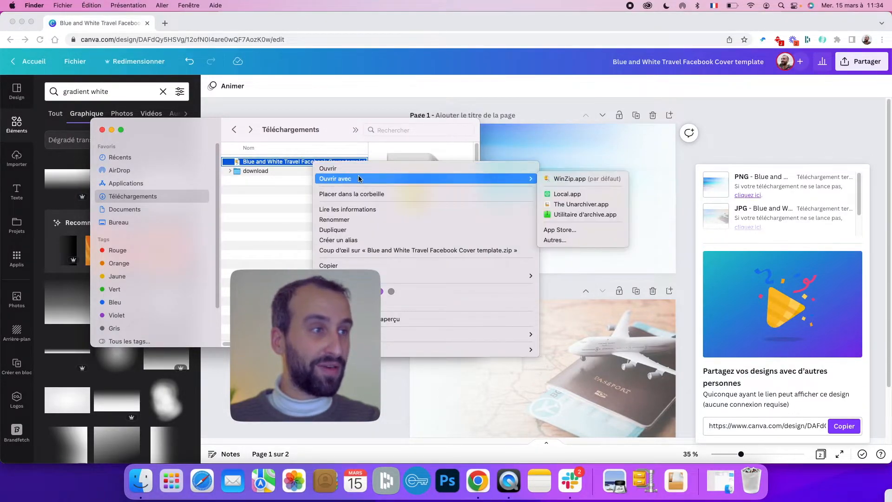
{"action": "mouse_move", "coordinate": [513, 177]}
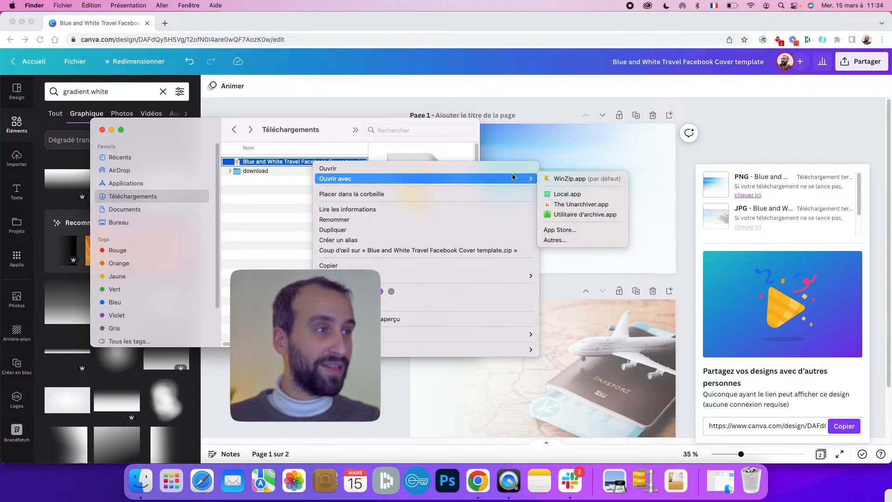
{"action": "left_click", "coordinate": [589, 205]}
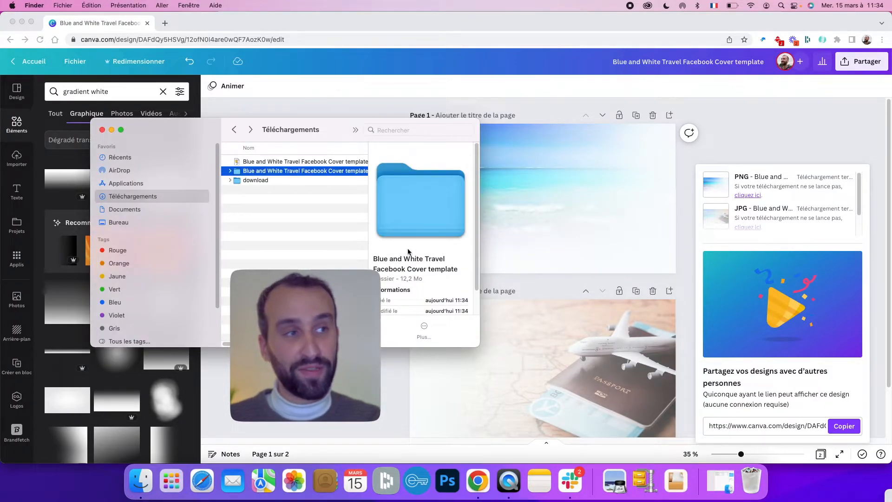
{"action": "double_click", "coordinate": [324, 172]}
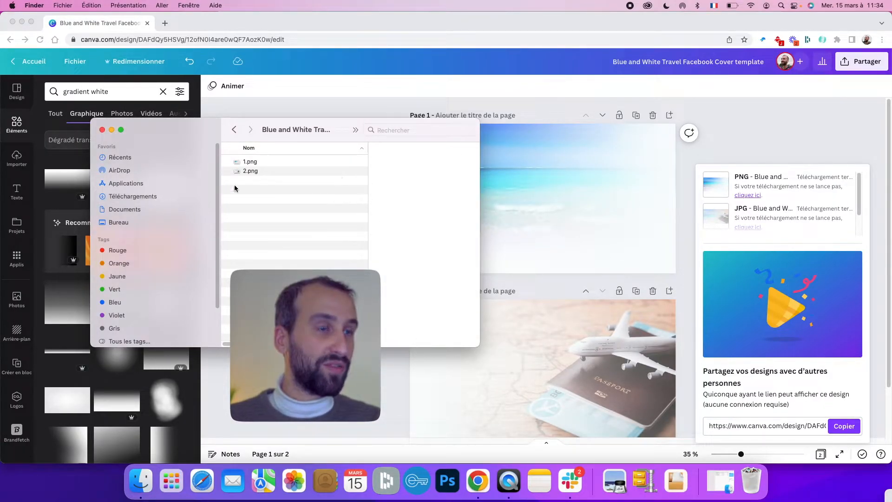
Return to the Canva design and add a blank page after page 2.
{"action": "left_click_drag", "start_coordinate": [228, 188], "coordinate": [287, 159]}
{"action": "left_click", "coordinate": [357, 106]}
{"action": "scroll", "coordinate": [474, 258], "scroll_direction": "down", "scroll_amount": 3}
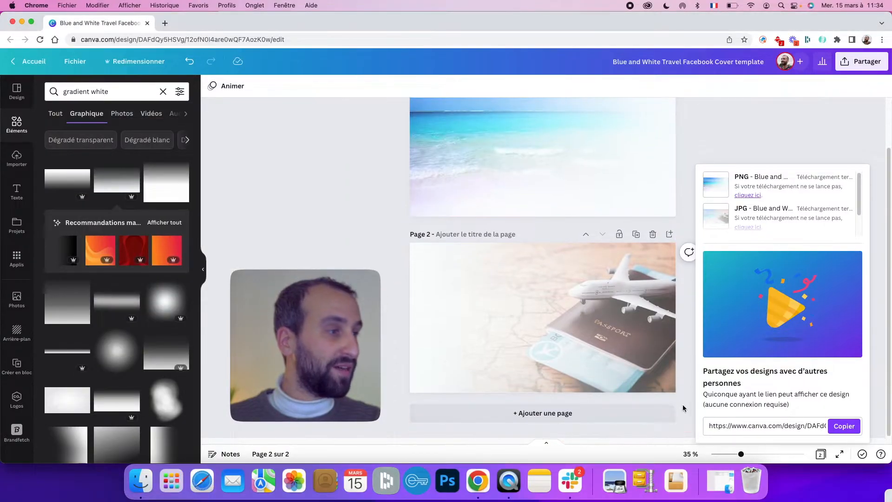
{"action": "left_click", "coordinate": [586, 414]}
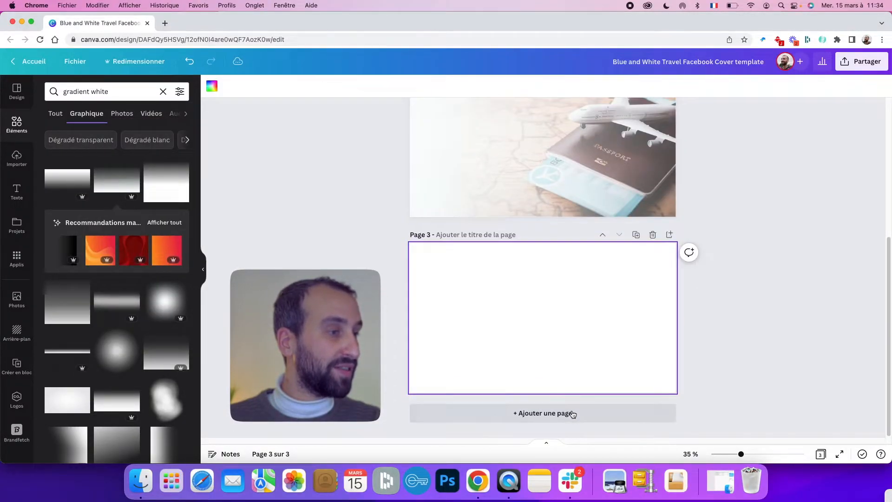
Import 1.png from the extracted Finder folder onto page 3 and enlarge it to fill the whole page.
{"action": "left_click", "coordinate": [152, 484]}
{"action": "left_click", "coordinate": [269, 219]}
{"action": "left_click", "coordinate": [267, 161]}
{"action": "left_click_drag", "start_coordinate": [267, 162], "coordinate": [545, 303]}
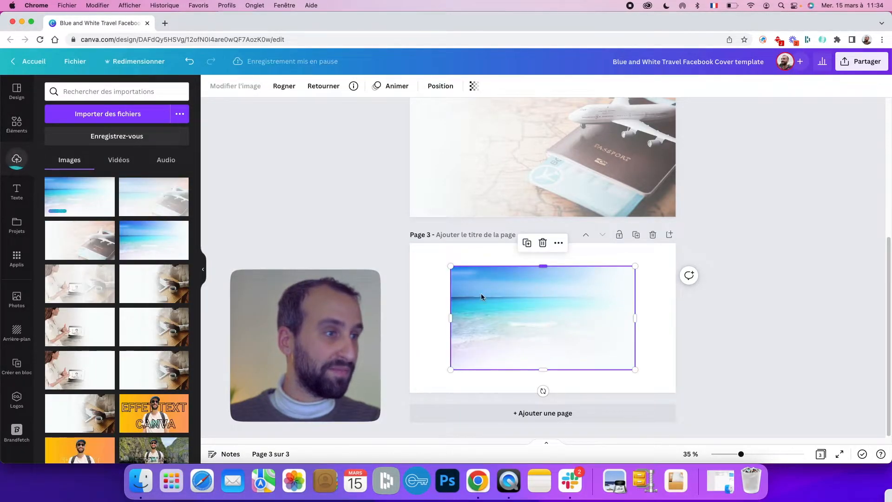
{"action": "left_click_drag", "start_coordinate": [450, 266], "coordinate": [409, 241]}
{"action": "left_click_drag", "start_coordinate": [635, 370], "coordinate": [676, 394]}
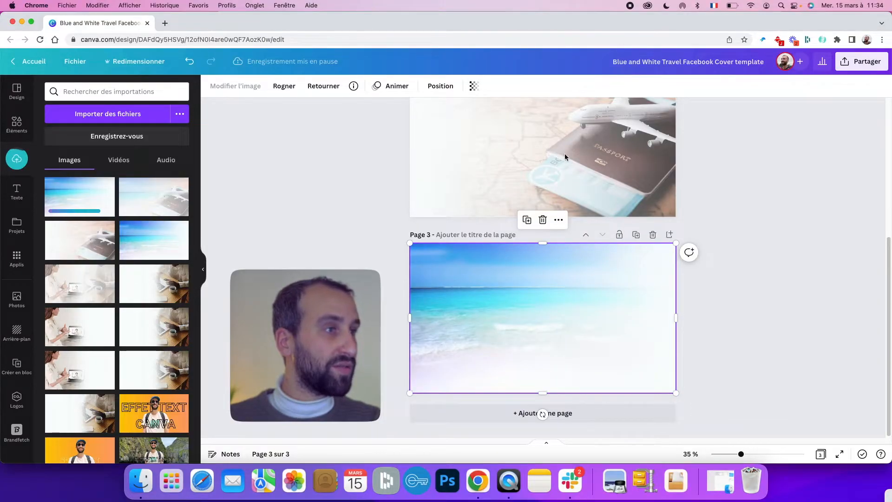
Set the transparency of the beach image on page 3 to 50.
{"action": "left_click", "coordinate": [479, 86]}
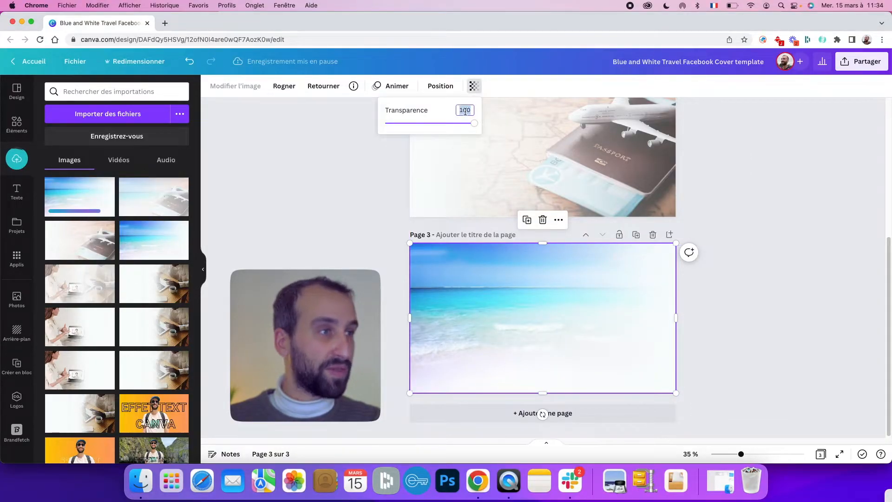
{"action": "type", "text": "50"}
{"action": "key", "text": "Return"}
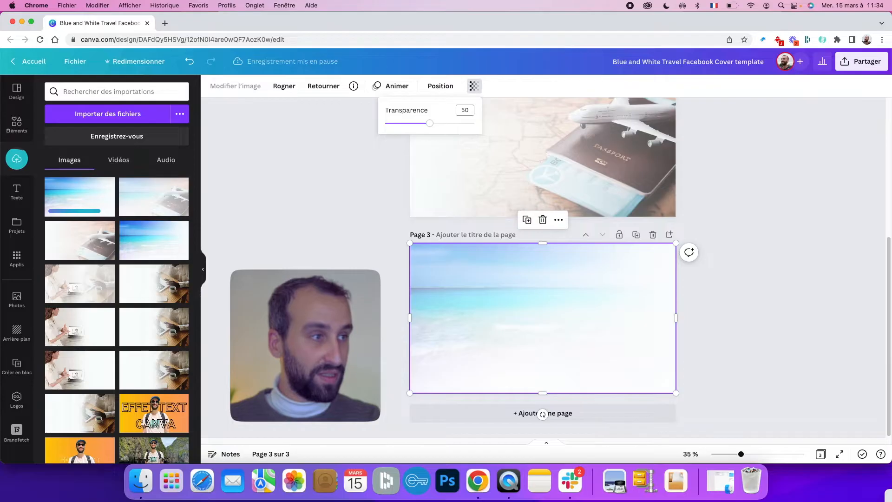
Import 2.png from the extracted Finder folder onto page 3 and enlarge it to cover the beach image.
{"action": "left_click", "coordinate": [140, 481]}
{"action": "left_click_drag", "start_coordinate": [263, 171], "coordinate": [570, 316]}
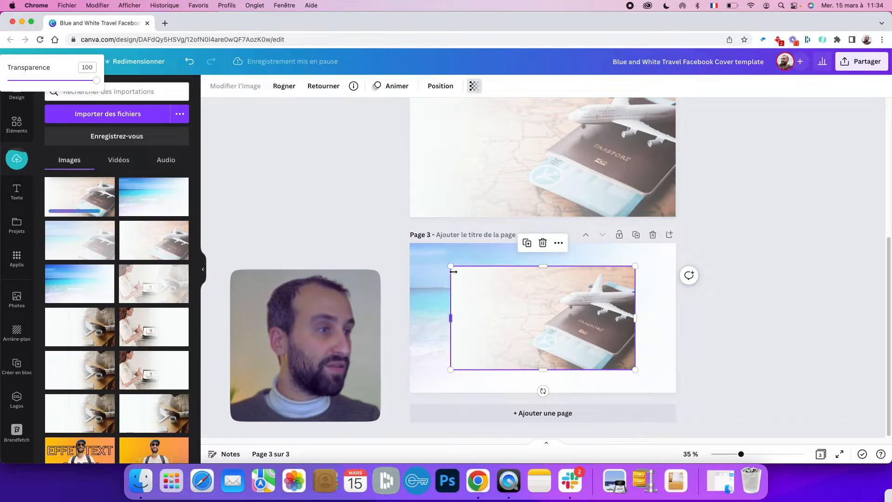
{"action": "left_click_drag", "start_coordinate": [450, 266], "coordinate": [409, 243]}
{"action": "left_click_drag", "start_coordinate": [632, 370], "coordinate": [676, 393]}
Set the transparency of the passport image on page 3 to 50 and deselect it.
{"action": "left_click", "coordinate": [477, 91]}
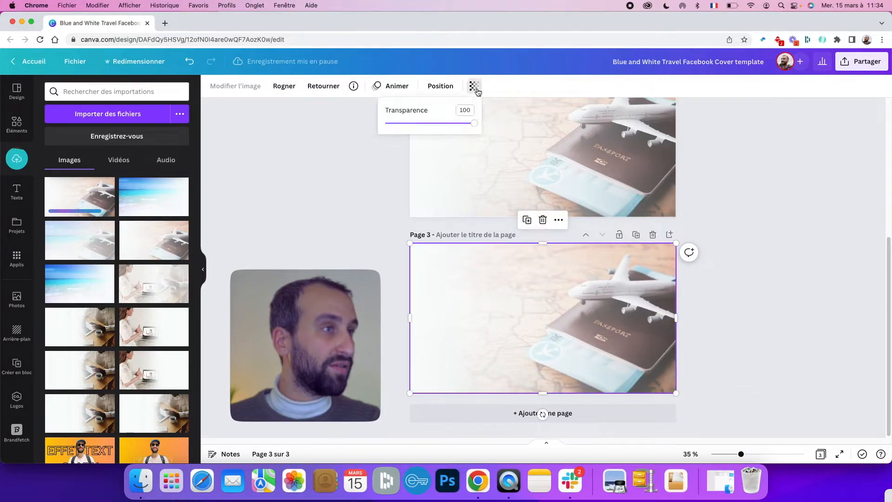
{"action": "type", "text": "5"}
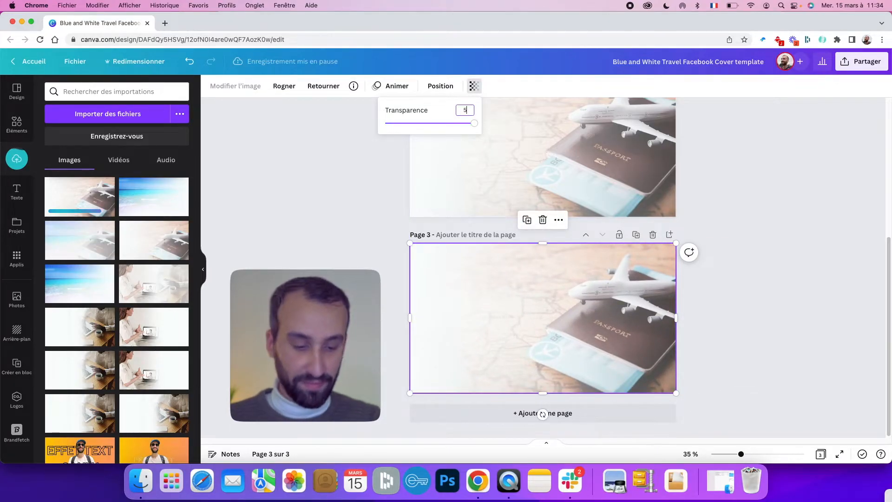
{"action": "type", "text": "0"}
{"action": "key", "text": "Return"}
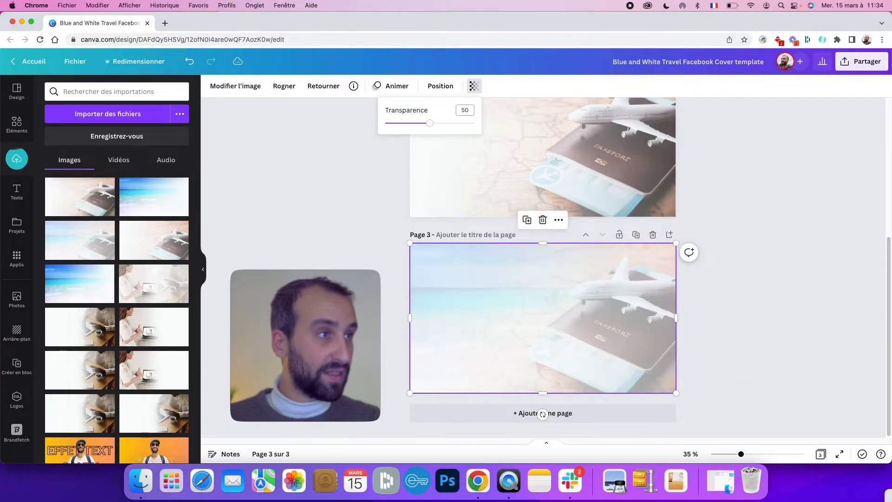
{"action": "left_click", "coordinate": [799, 363]}
{"action": "left_click", "coordinate": [787, 363]}
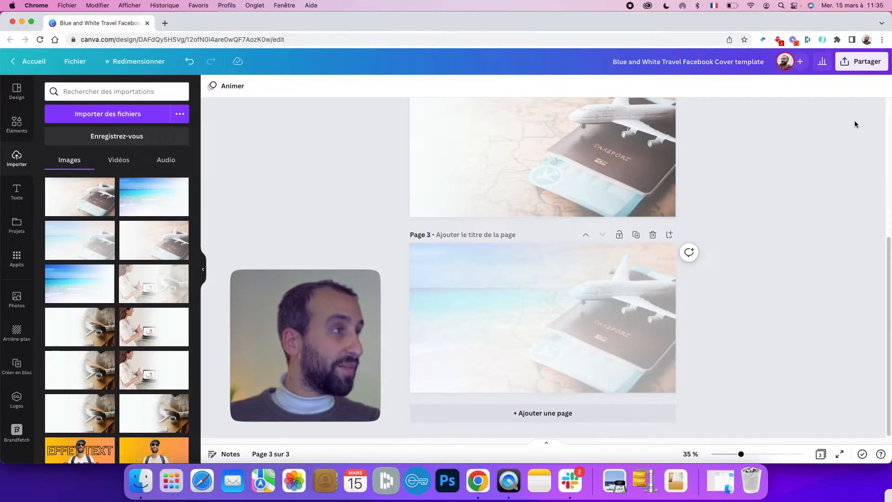
Set up a download of the design as JPG with size 2.625 and quality 100.
{"action": "left_click", "coordinate": [862, 61]}
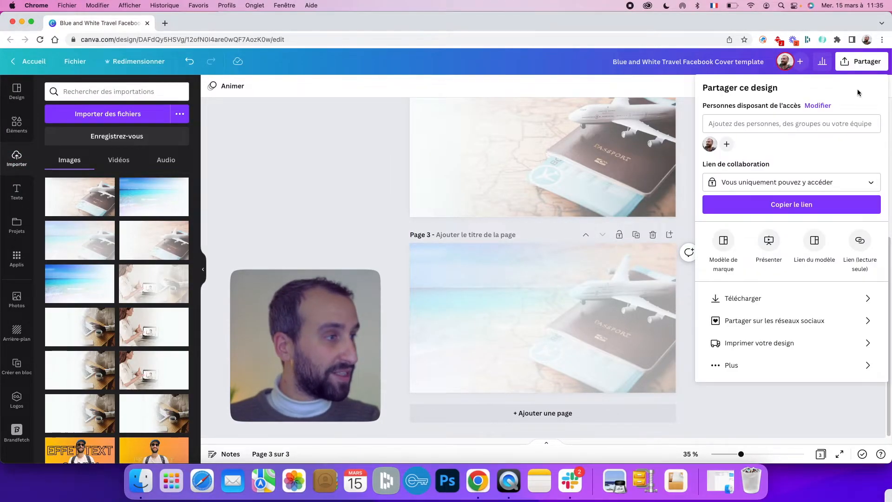
{"action": "left_click", "coordinate": [836, 300]}
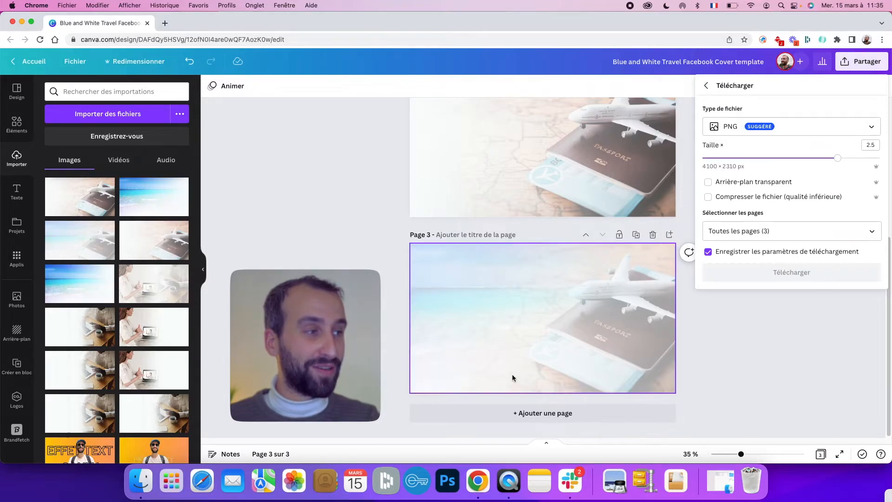
{"action": "left_click", "coordinate": [770, 134]}
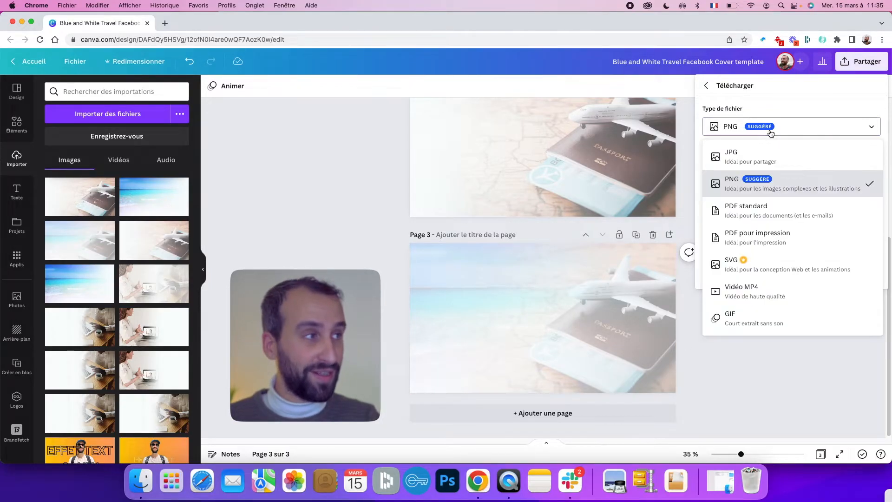
{"action": "left_click", "coordinate": [773, 155]}
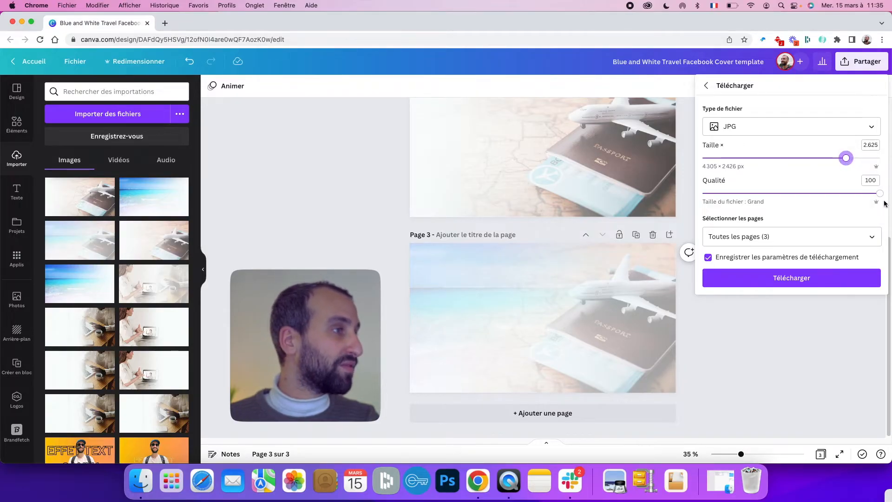
Limit the export to page 3 by excluding pages 1 and 2, and download it.
{"action": "left_click", "coordinate": [846, 237]}
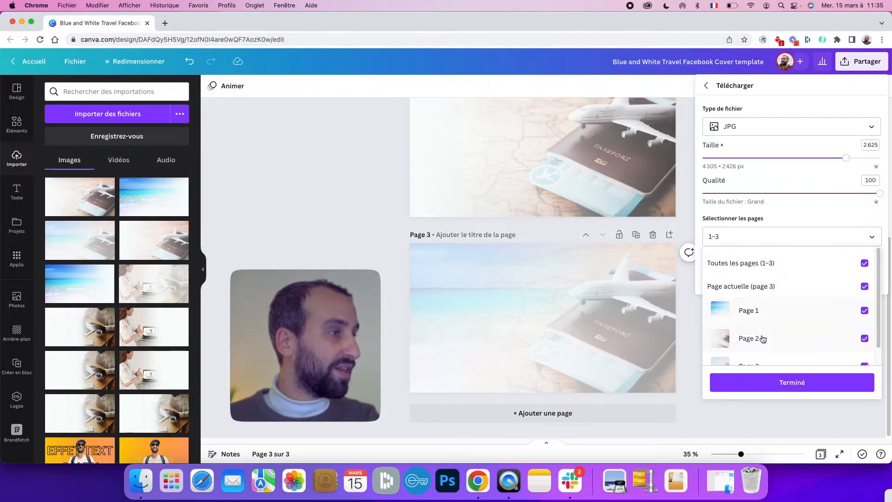
{"action": "left_click", "coordinate": [865, 311]}
{"action": "left_click", "coordinate": [864, 338]}
{"action": "scroll", "coordinate": [862, 341], "scroll_direction": "down", "scroll_amount": 2}
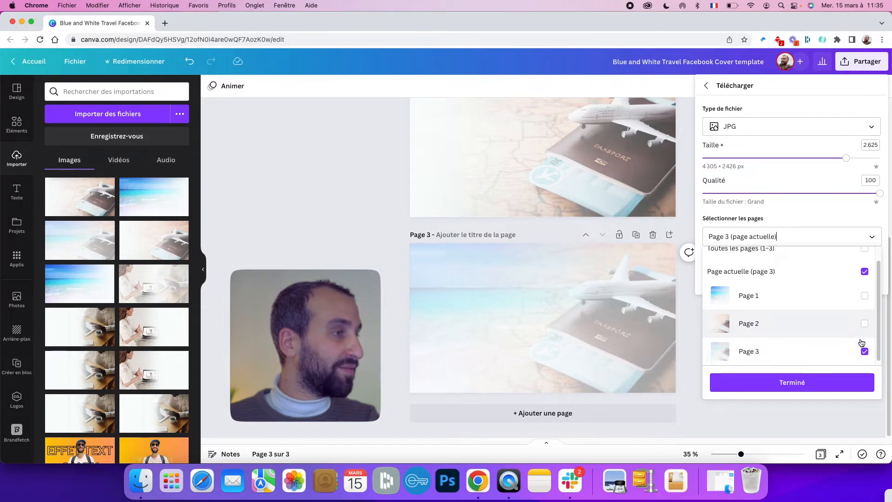
{"action": "left_click", "coordinate": [837, 382]}
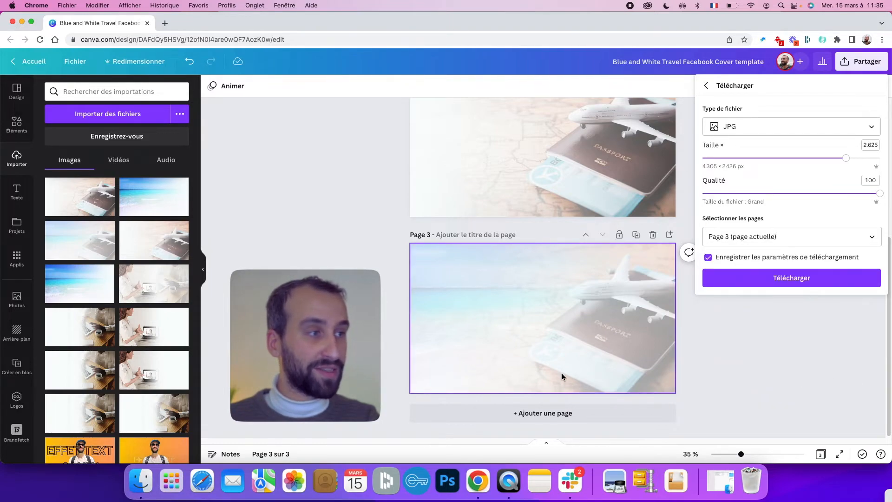
{"action": "left_click", "coordinate": [791, 278]}
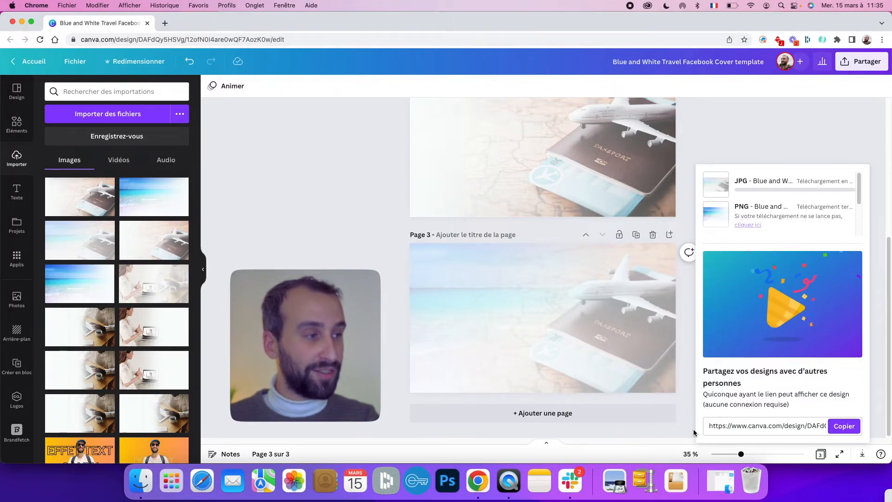
Add a blank page 4 and import the downloaded JPG onto it from the Téléchargements folder in Finder.
{"action": "left_click", "coordinate": [579, 421]}
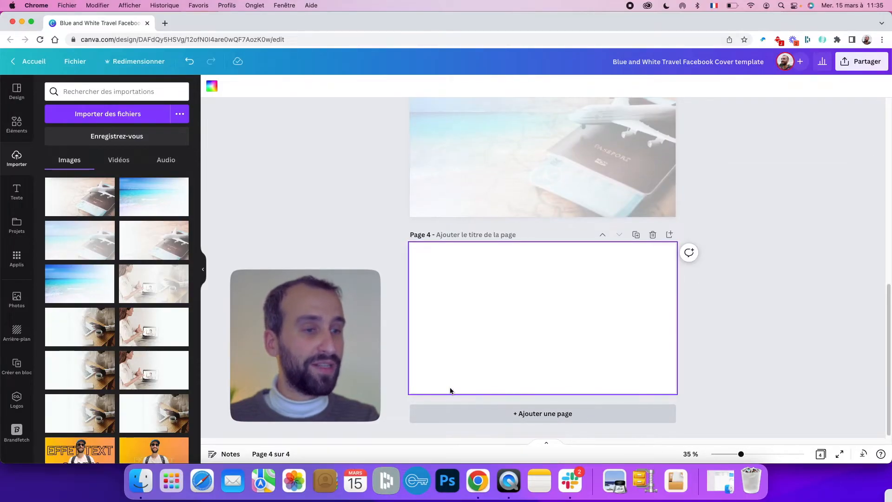
{"action": "left_click", "coordinate": [142, 495]}
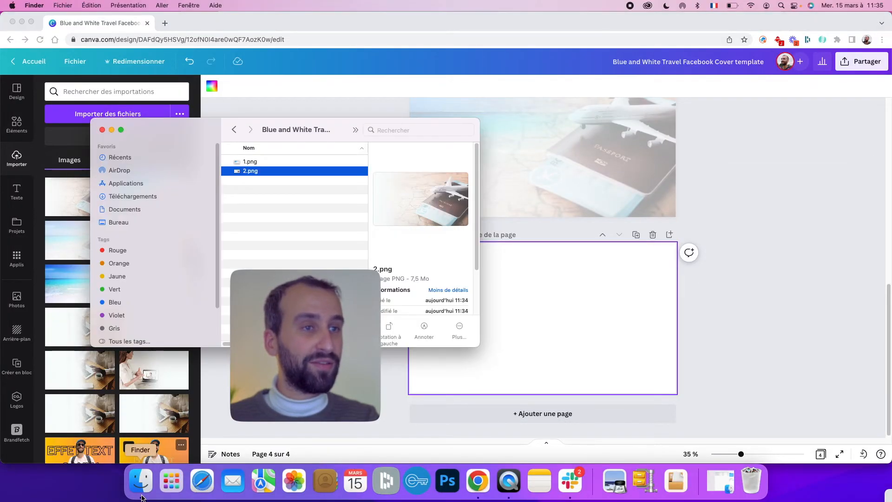
{"action": "left_click", "coordinate": [235, 130]}
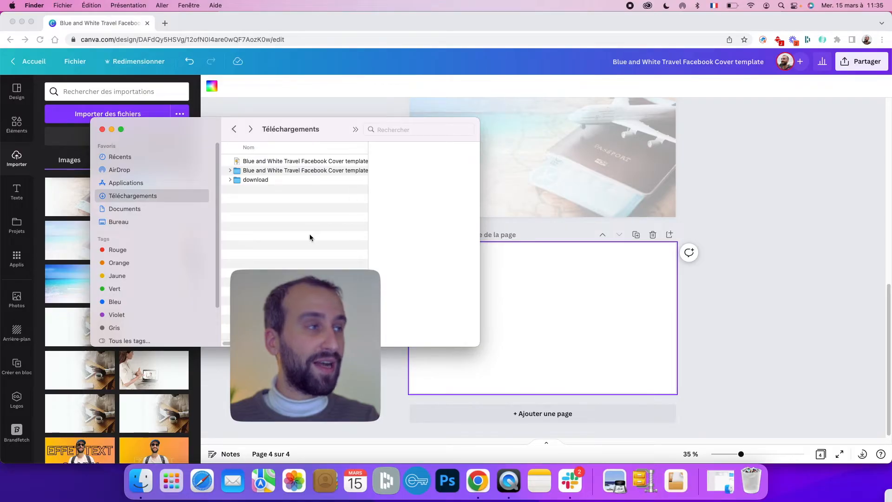
{"action": "left_click", "coordinate": [321, 172]}
{"action": "left_click_drag", "start_coordinate": [321, 172], "coordinate": [604, 323]}
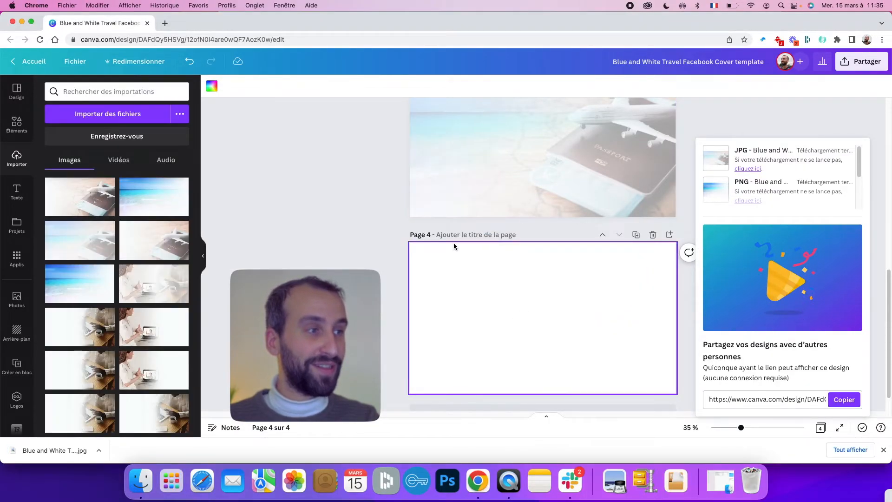
Align the blended image with the upper-left corner of page 4 and enlarge it to fill the whole page.
{"action": "left_click_drag", "start_coordinate": [415, 260], "coordinate": [407, 243]}
{"action": "left_click_drag", "start_coordinate": [577, 329], "coordinate": [579, 331]}
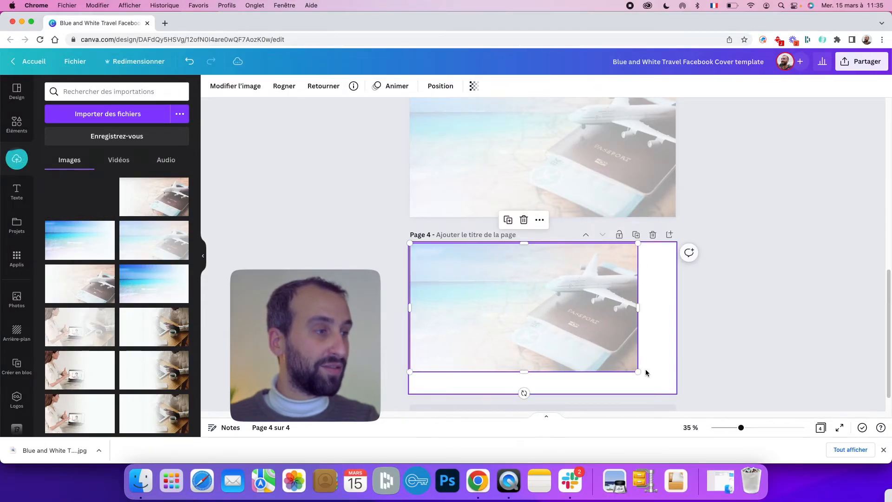
{"action": "left_click_drag", "start_coordinate": [638, 371], "coordinate": [676, 392]}
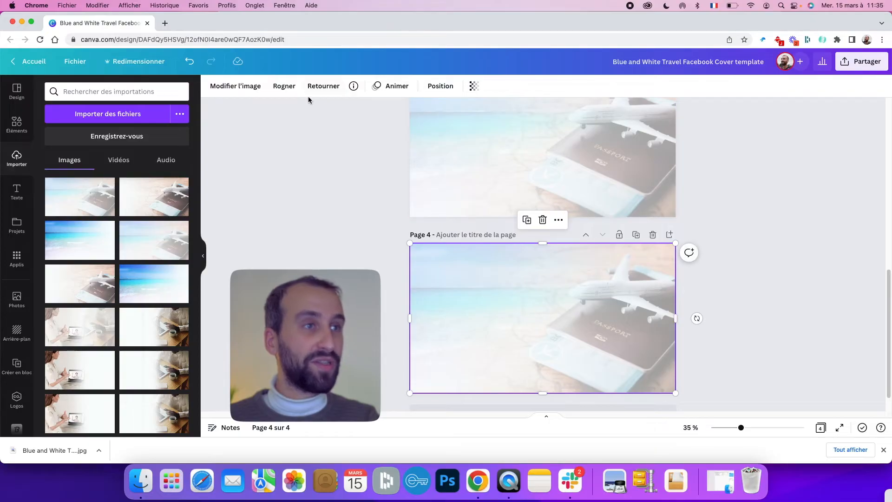
Adjust the page 4 image to brightness -65, contrast 100 and saturation 100, and deselect it.
{"action": "left_click", "coordinate": [239, 87]}
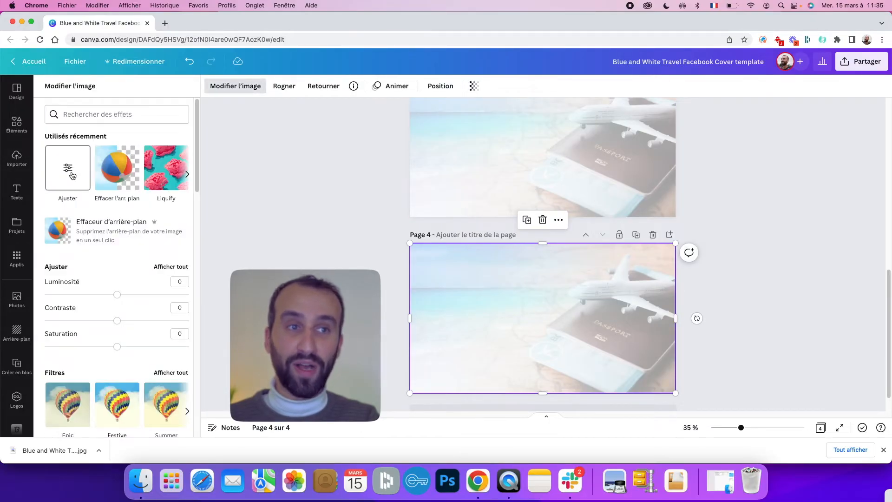
{"action": "left_click", "coordinate": [72, 175]}
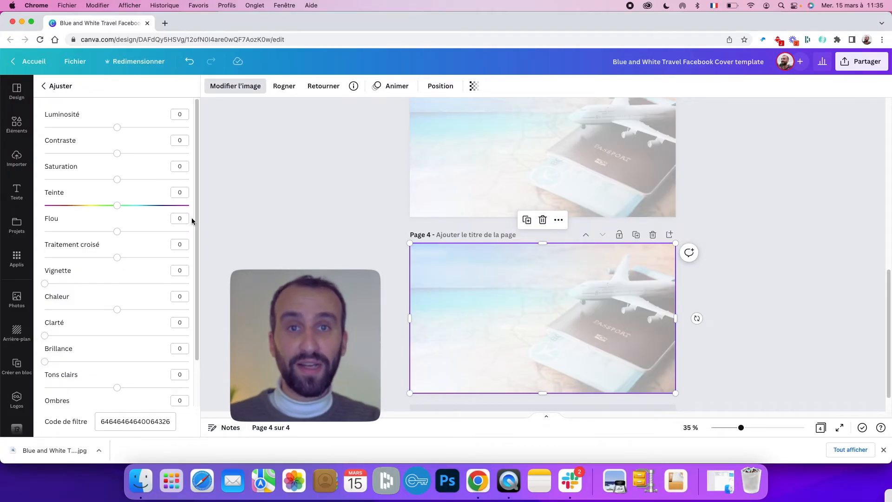
{"action": "left_click_drag", "start_coordinate": [114, 130], "coordinate": [98, 128]}
{"action": "left_click_drag", "start_coordinate": [118, 156], "coordinate": [191, 154]}
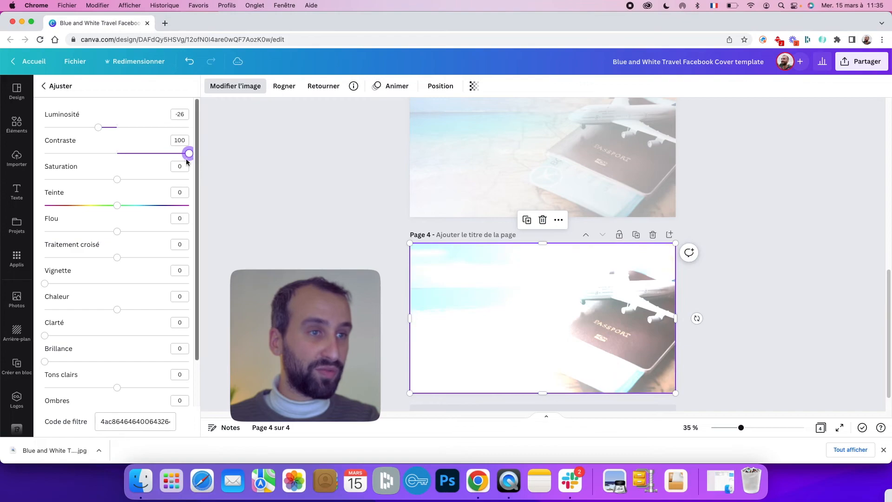
{"action": "left_click_drag", "start_coordinate": [117, 179], "coordinate": [197, 186]}
{"action": "left_click_drag", "start_coordinate": [102, 131], "coordinate": [70, 131]}
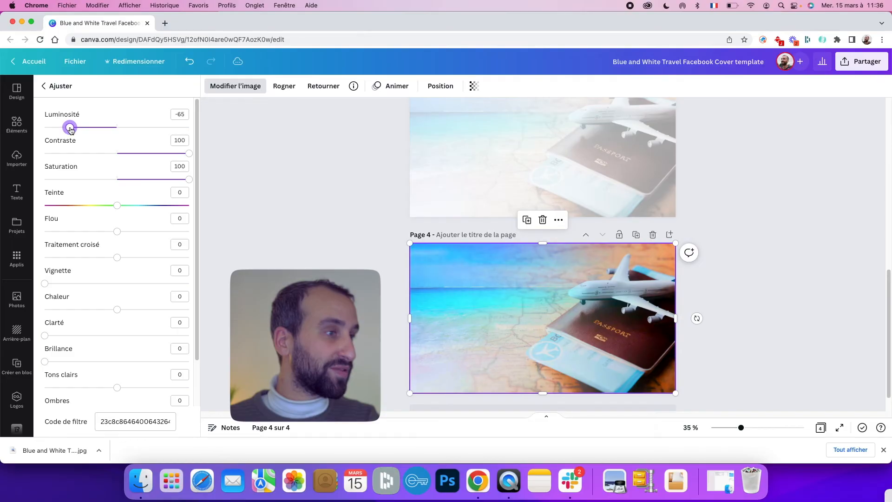
{"action": "left_click", "coordinate": [316, 246]}
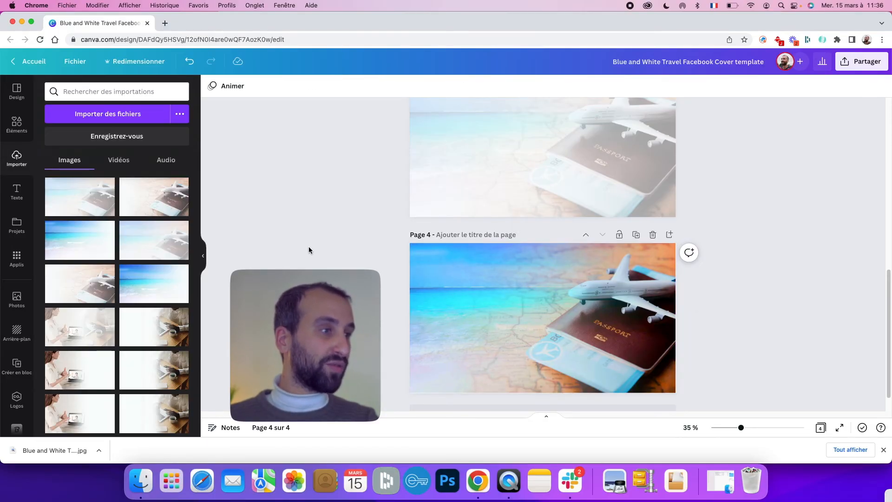